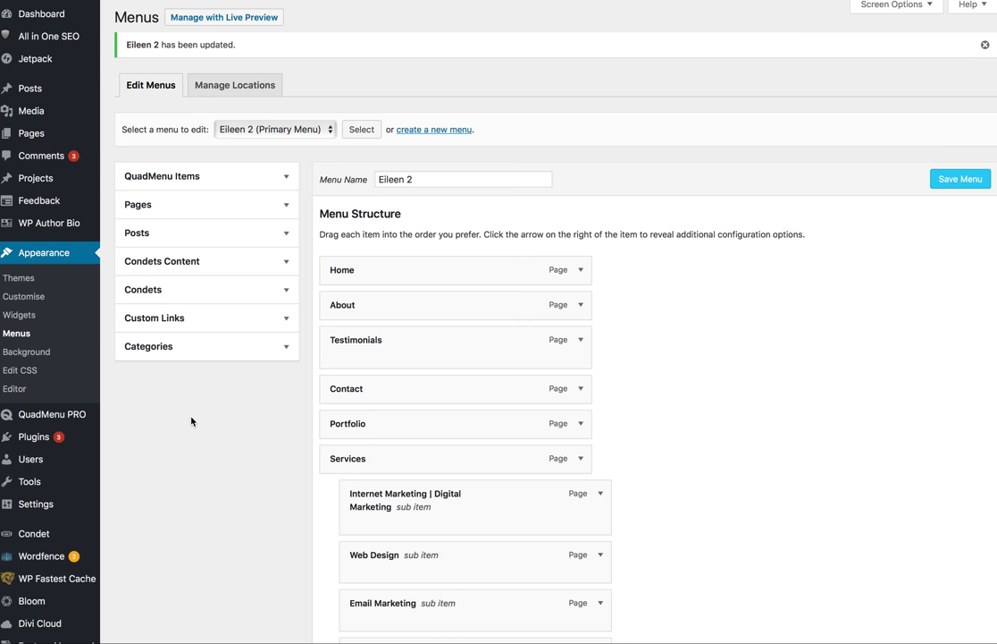
On the live site, close and reopen the Carousel mega-menu showing the food photos
{"action": "scroll", "coordinate": [191, 420], "scroll_direction": "down", "scroll_amount": 3}
{"action": "scroll", "coordinate": [191, 420], "scroll_direction": "up", "scroll_amount": 2}
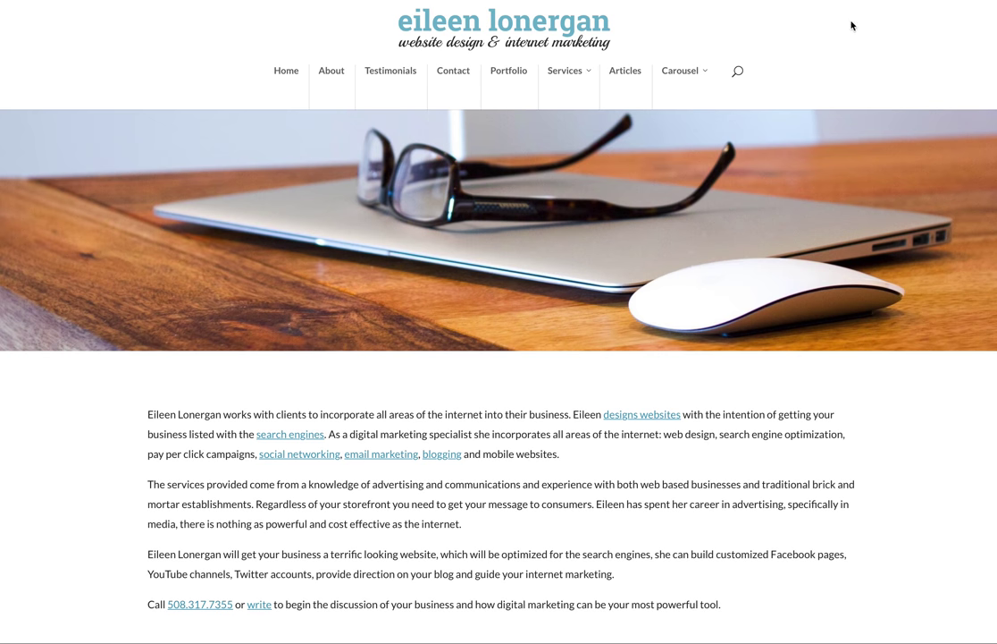
{"action": "mouse_move", "coordinate": [680, 73]}
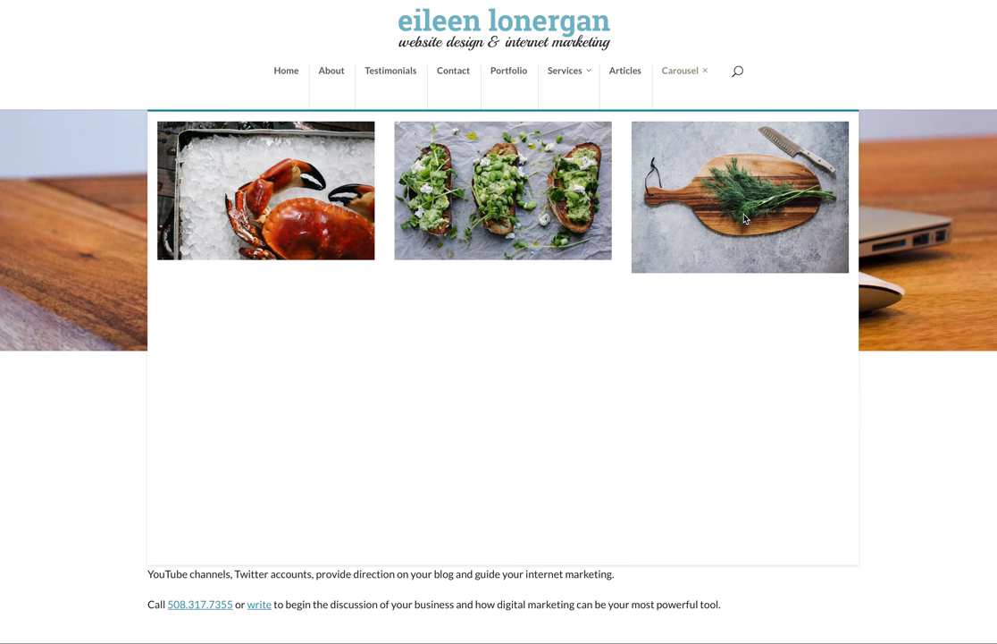
{"action": "left_click", "coordinate": [697, 74]}
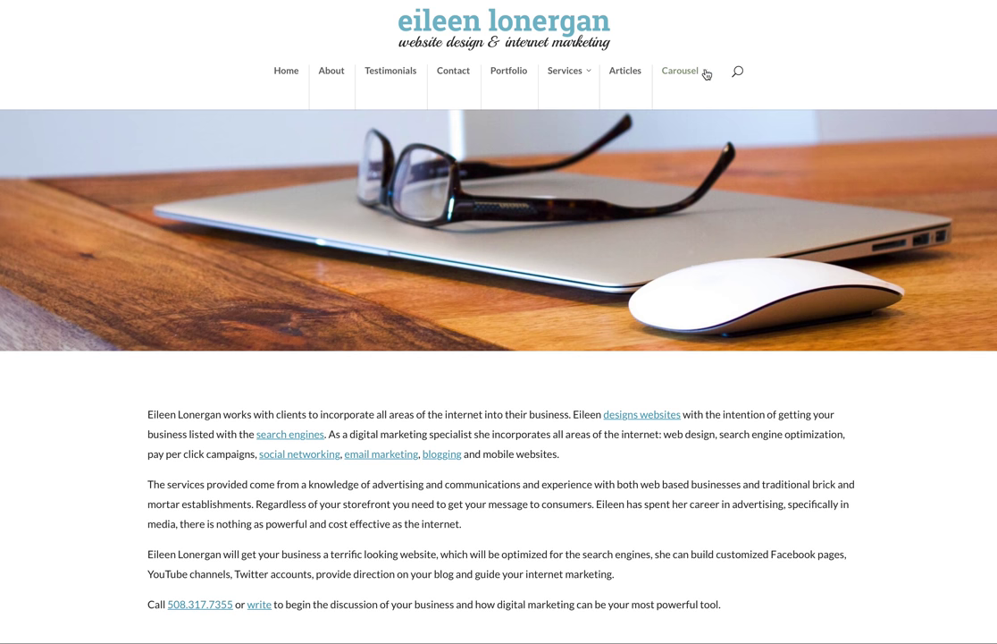
{"action": "left_click", "coordinate": [704, 73]}
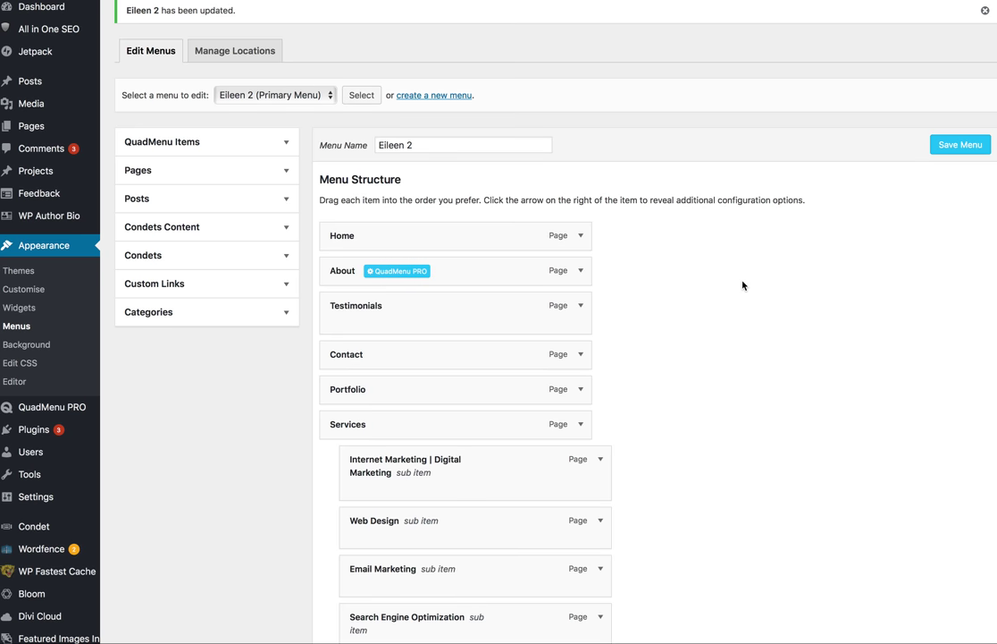
Add a Carousel item from QuadMenu Items to the primary menu, below Articles
{"action": "scroll", "coordinate": [743, 285], "scroll_direction": "down", "scroll_amount": 2}
{"action": "scroll", "coordinate": [743, 285], "scroll_direction": "up", "scroll_amount": 1}
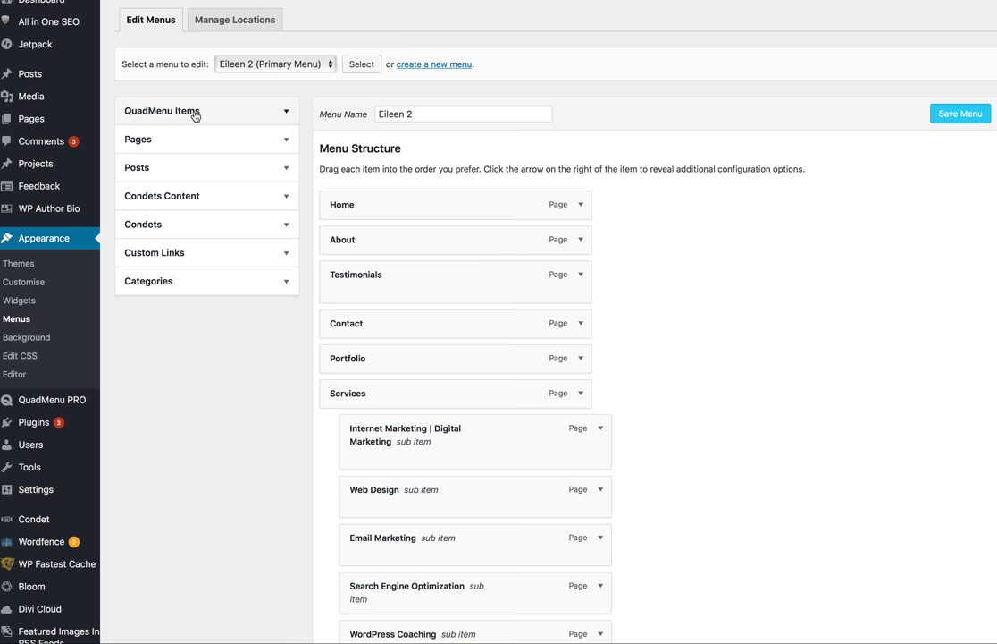
{"action": "left_click", "coordinate": [287, 113]}
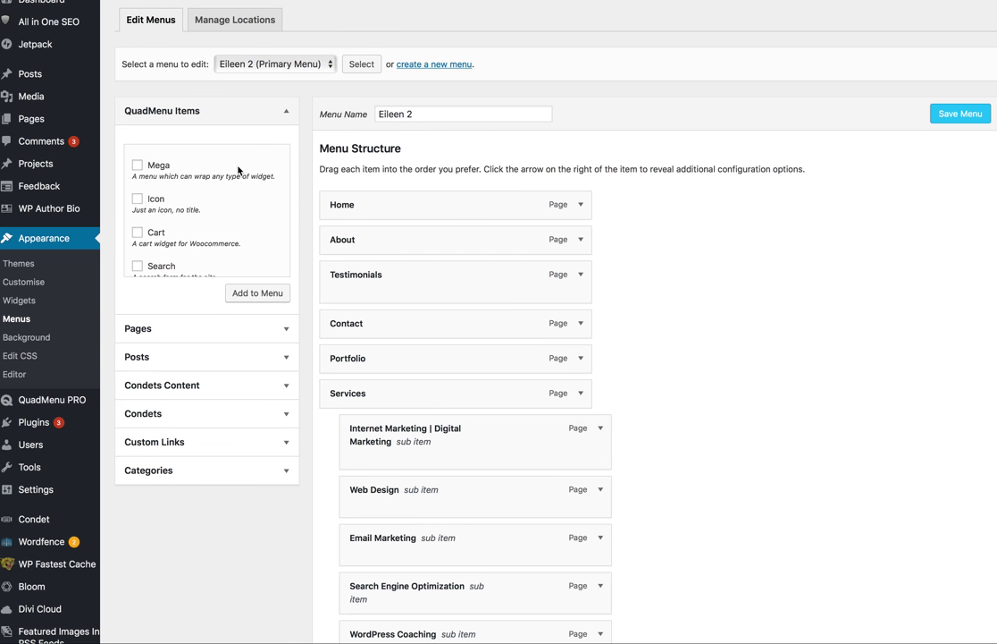
{"action": "scroll", "coordinate": [239, 179], "scroll_direction": "down", "scroll_amount": 3}
{"action": "scroll", "coordinate": [238, 170], "scroll_direction": "down", "scroll_amount": 1}
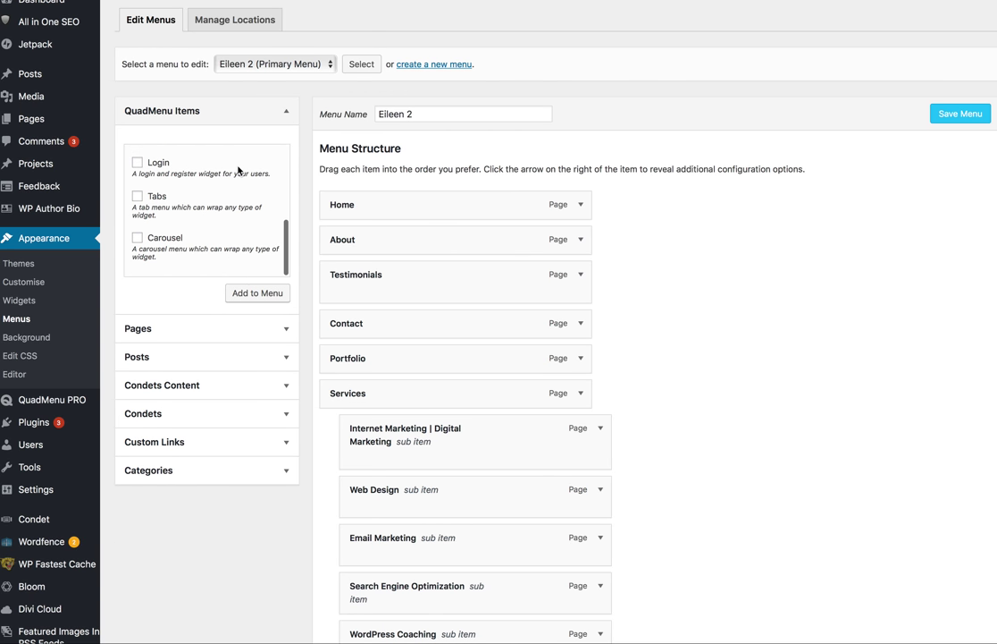
{"action": "left_click", "coordinate": [138, 239]}
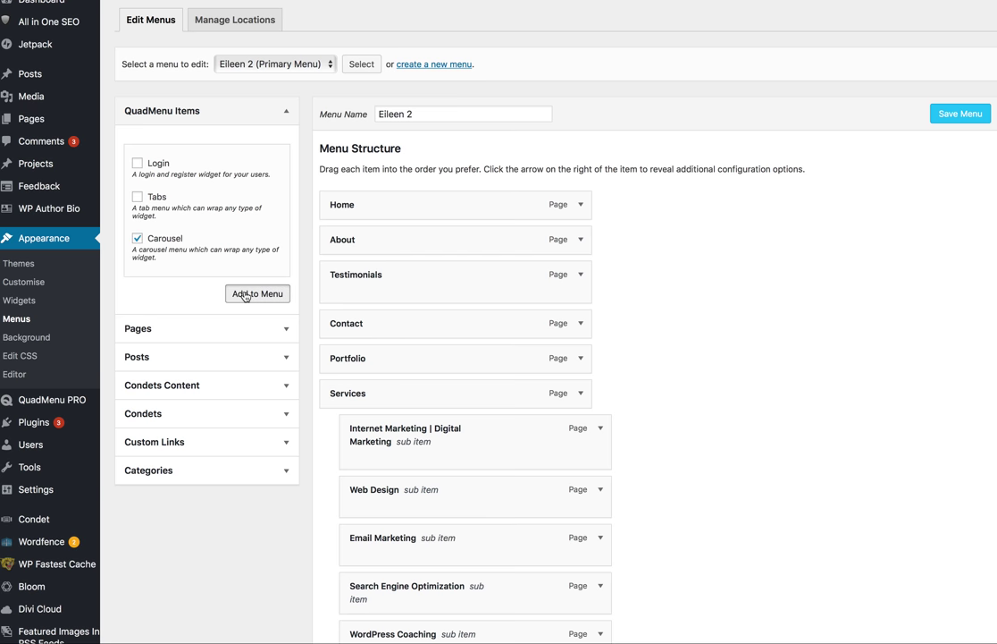
{"action": "left_click", "coordinate": [241, 292]}
{"action": "scroll", "coordinate": [457, 310], "scroll_direction": "down", "scroll_amount": 5}
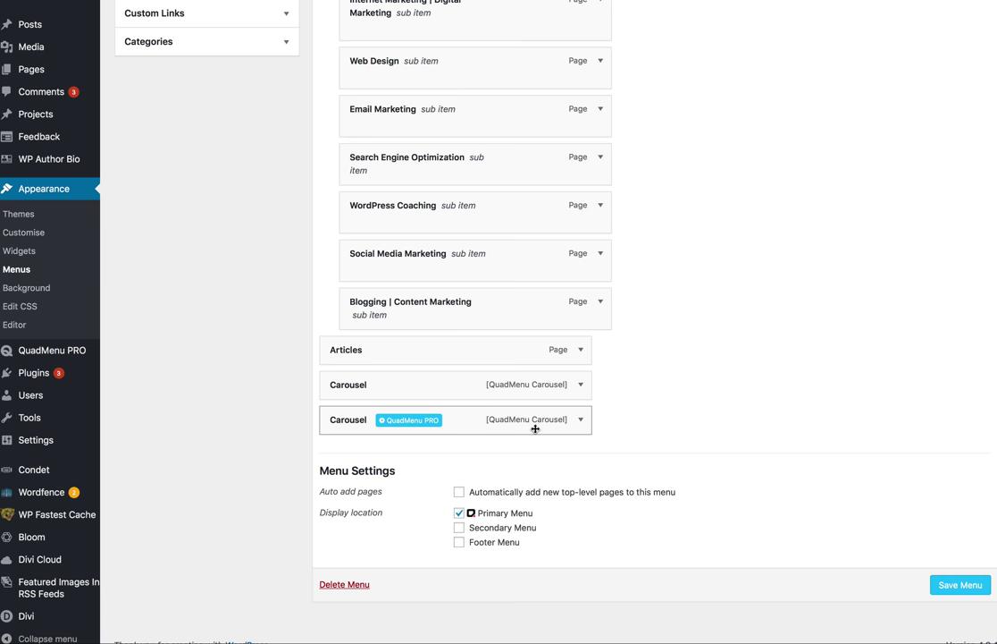
{"action": "scroll", "coordinate": [533, 420], "scroll_direction": "up", "scroll_amount": 1}
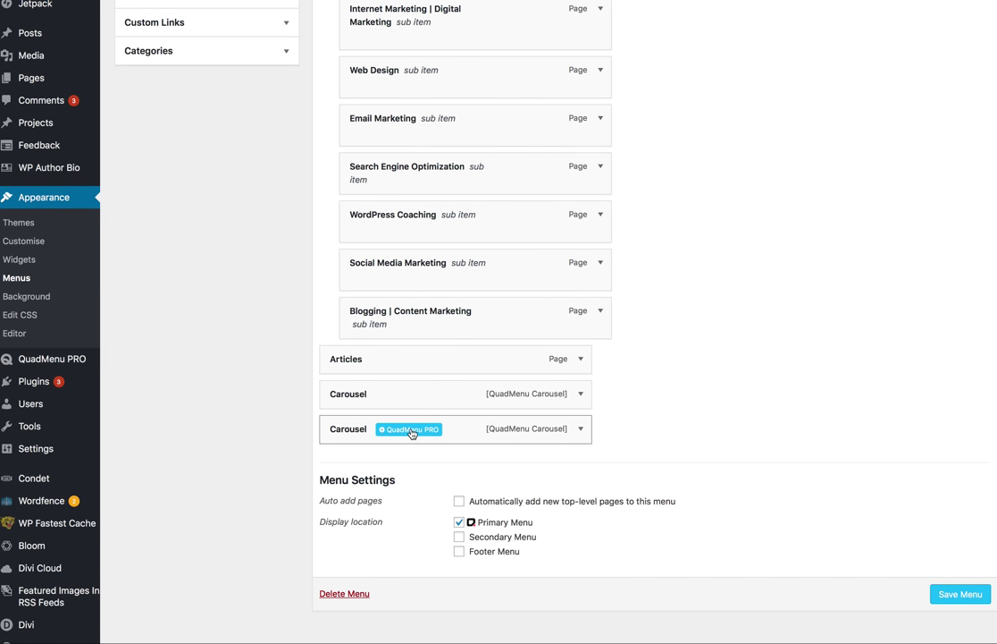
{"action": "mouse_move", "coordinate": [411, 439]}
In the Carousel item's QuadMenu panels, check Panel 2, then add a fourth column to Panel 1
{"action": "mouse_move", "coordinate": [402, 399]}
{"action": "left_click", "coordinate": [401, 399]}
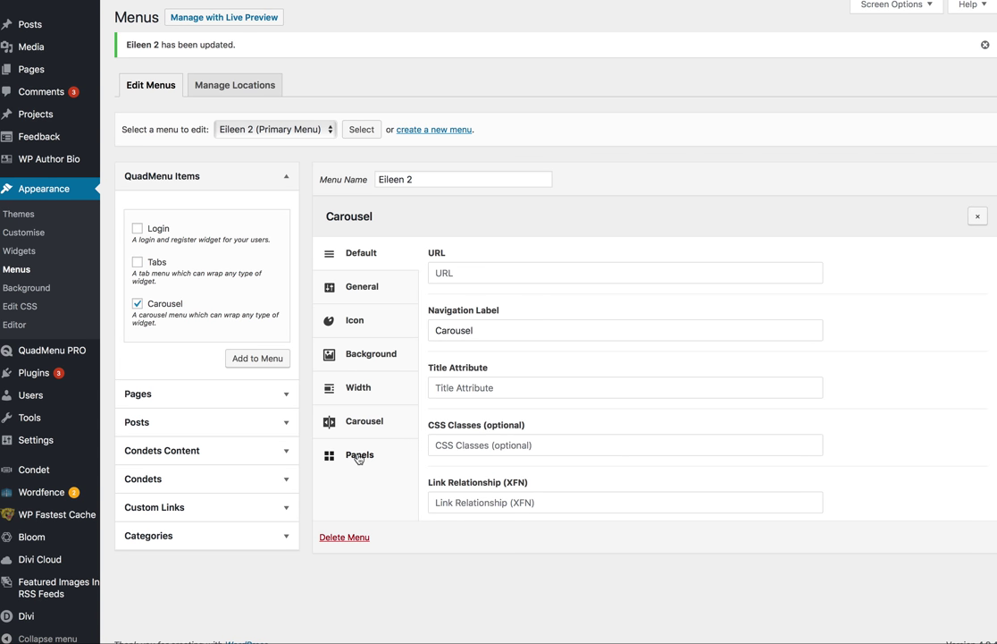
{"action": "left_click", "coordinate": [358, 457]}
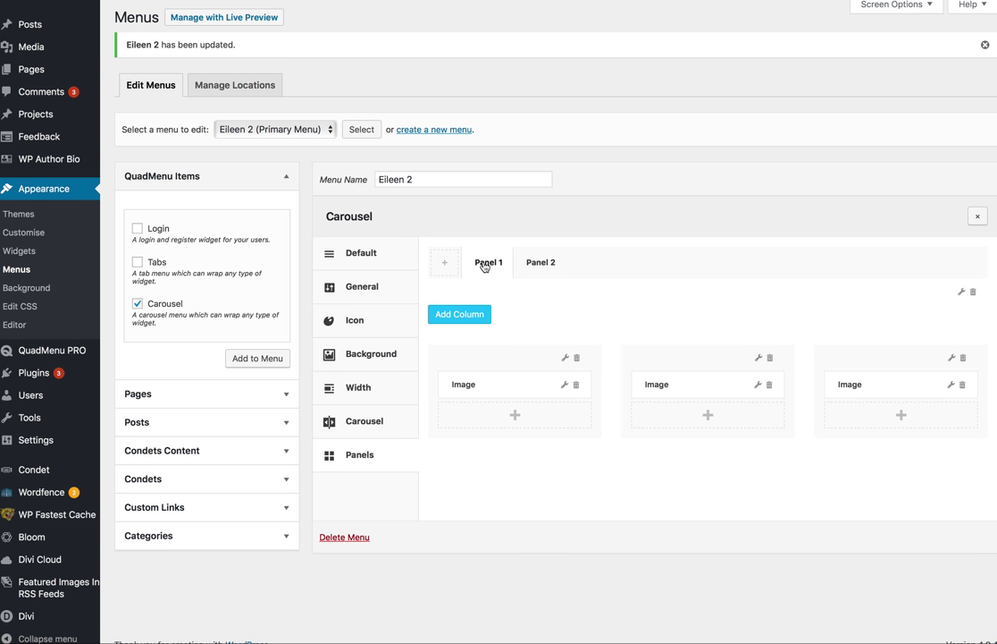
{"action": "left_click", "coordinate": [544, 264]}
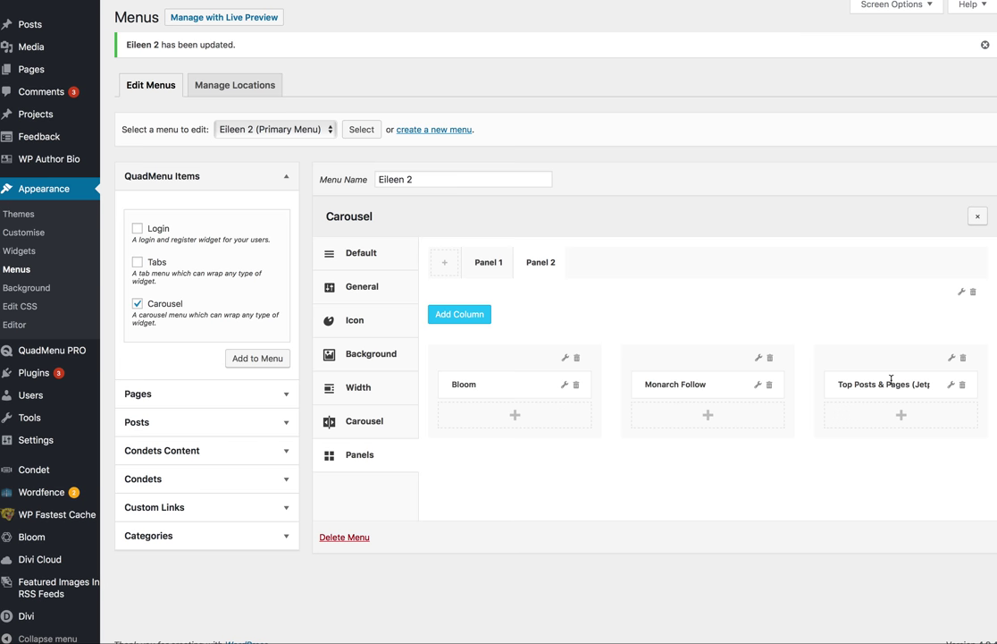
{"action": "left_click", "coordinate": [487, 262]}
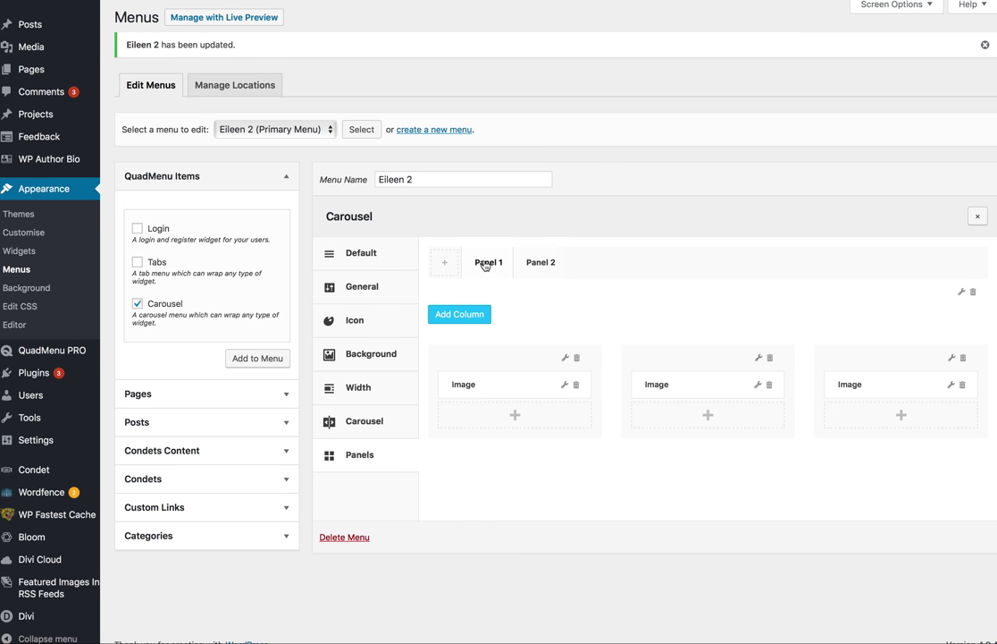
{"action": "left_click", "coordinate": [455, 316]}
Put an Image widget from the QuadMenu widgets list into Panel 1's new column
{"action": "left_click", "coordinate": [516, 499]}
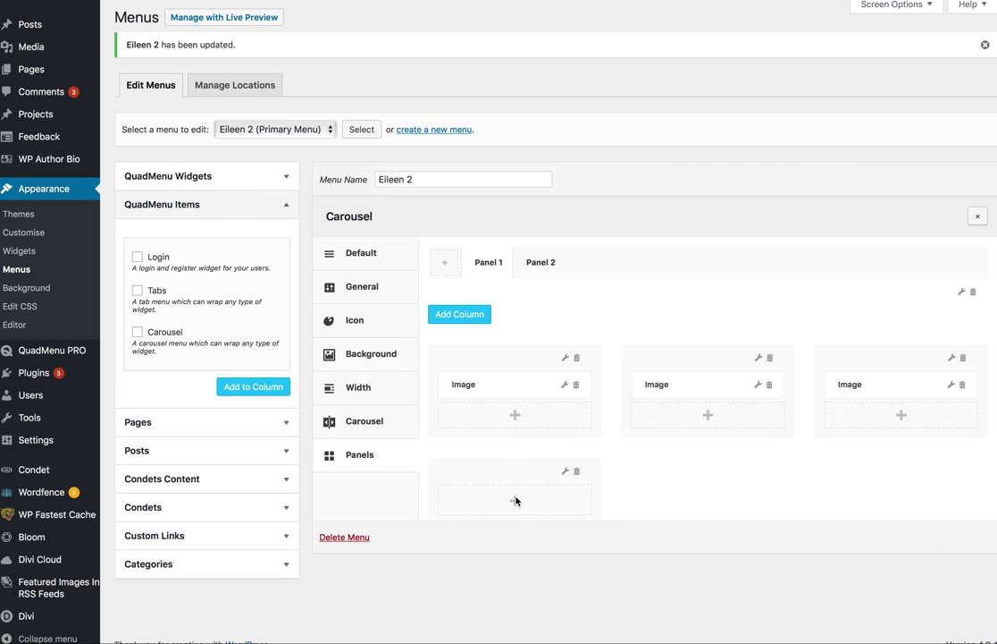
{"action": "left_click", "coordinate": [287, 178]}
{"action": "scroll", "coordinate": [249, 232], "scroll_direction": "down", "scroll_amount": 4}
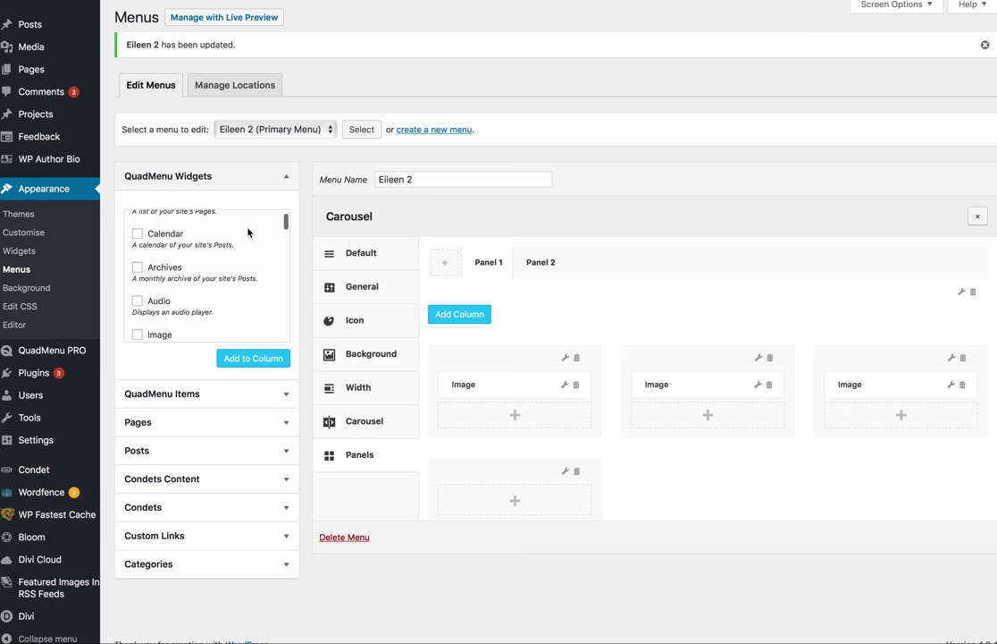
{"action": "scroll", "coordinate": [249, 232], "scroll_direction": "down", "scroll_amount": 1}
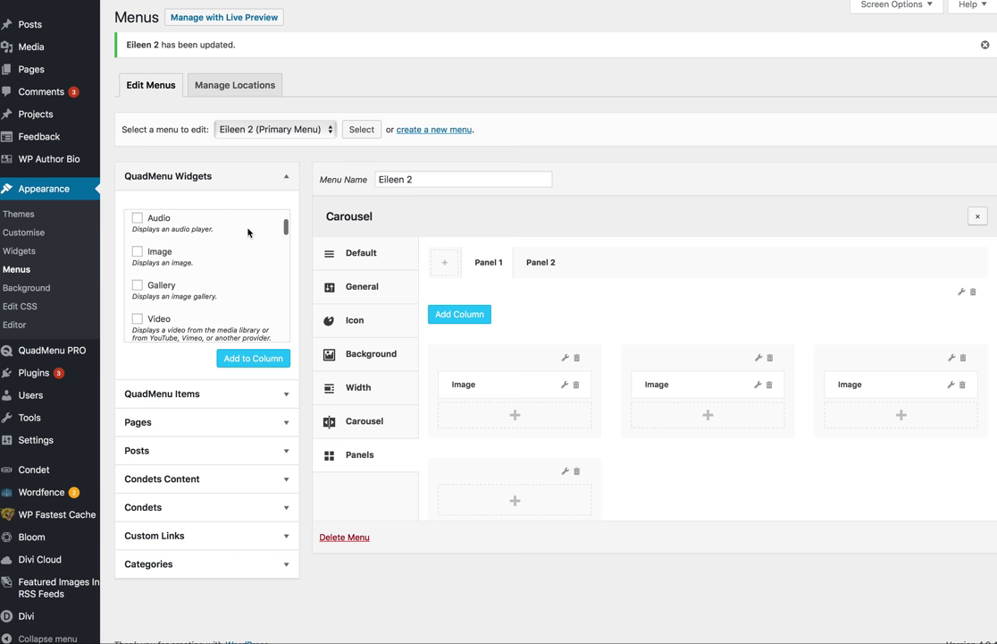
{"action": "left_click", "coordinate": [261, 361]}
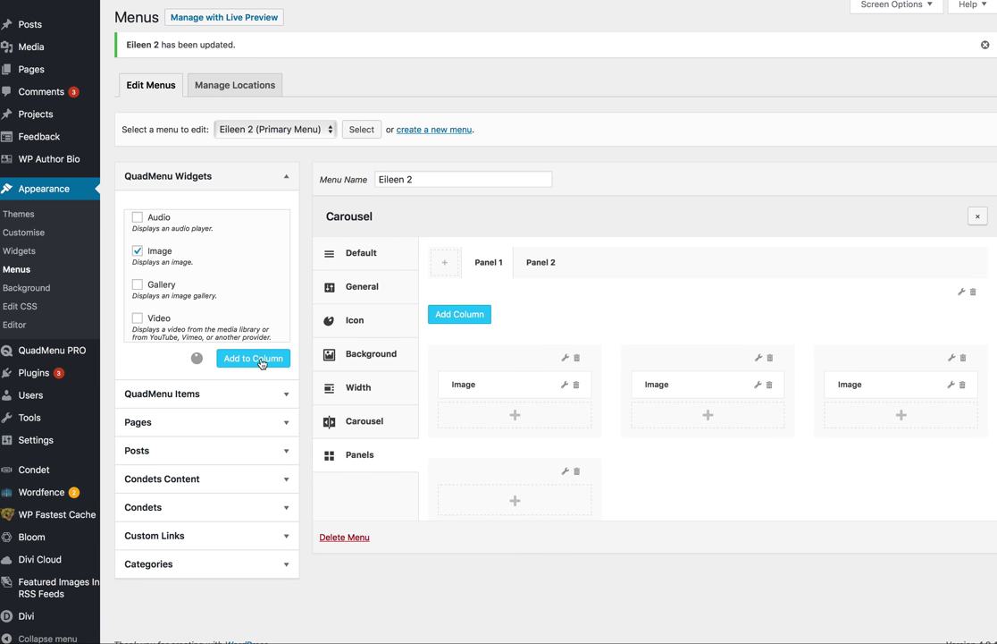
Scroll down to the fourth column's Image widget and expand its settings
{"action": "scroll", "coordinate": [225, 299], "scroll_direction": "down", "scroll_amount": 3}
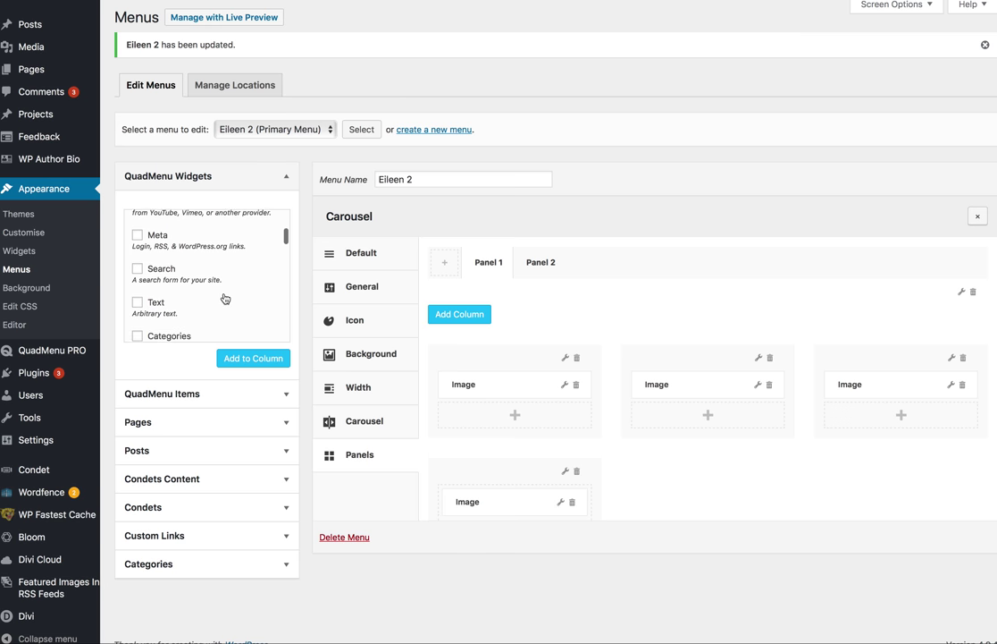
{"action": "scroll", "coordinate": [224, 299], "scroll_direction": "down", "scroll_amount": 5}
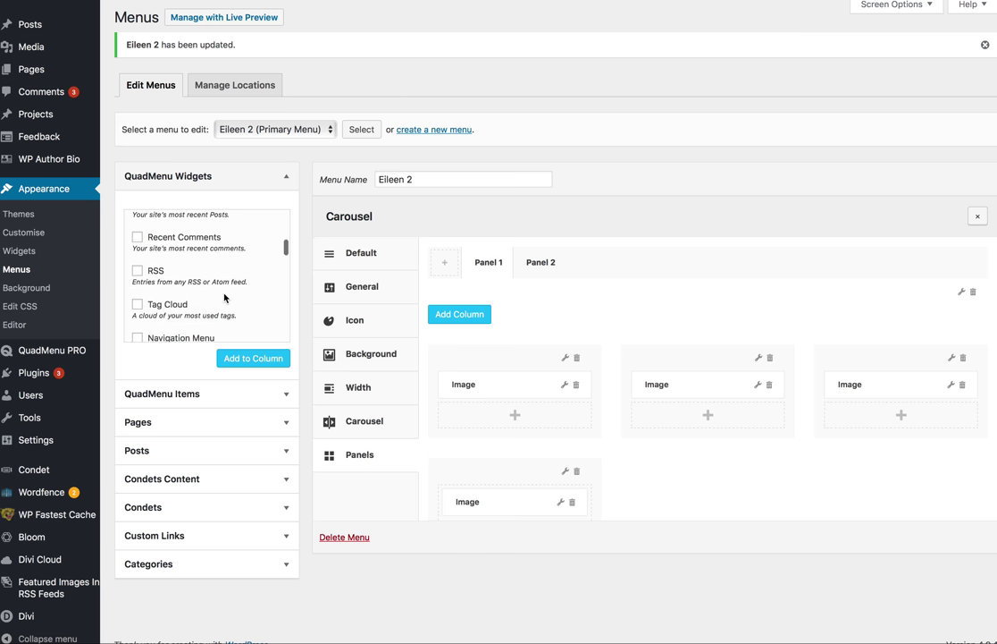
{"action": "scroll", "coordinate": [224, 298], "scroll_direction": "down", "scroll_amount": 6}
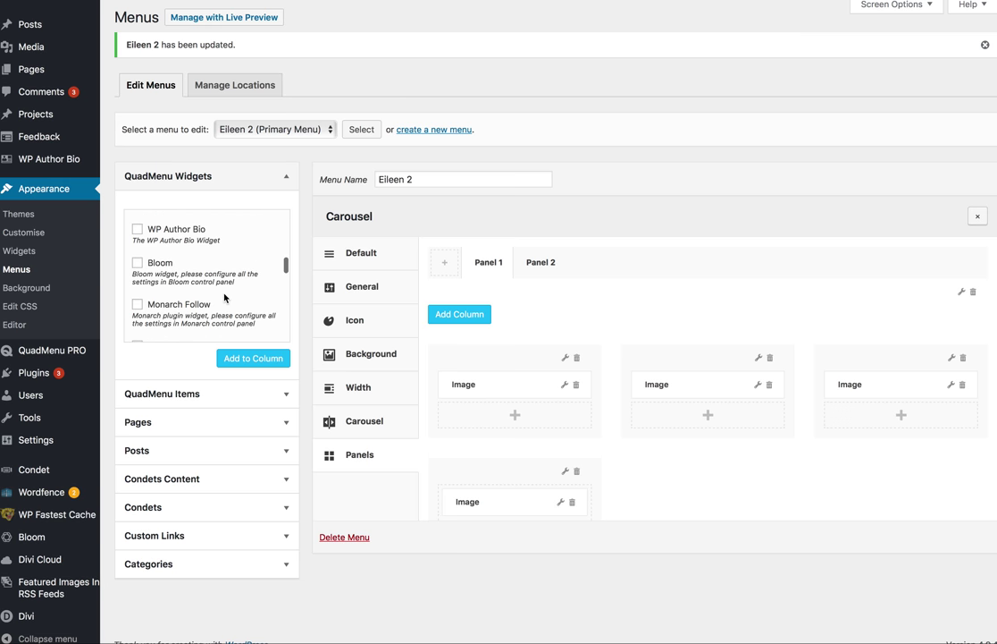
{"action": "scroll", "coordinate": [224, 299], "scroll_direction": "down", "scroll_amount": 4}
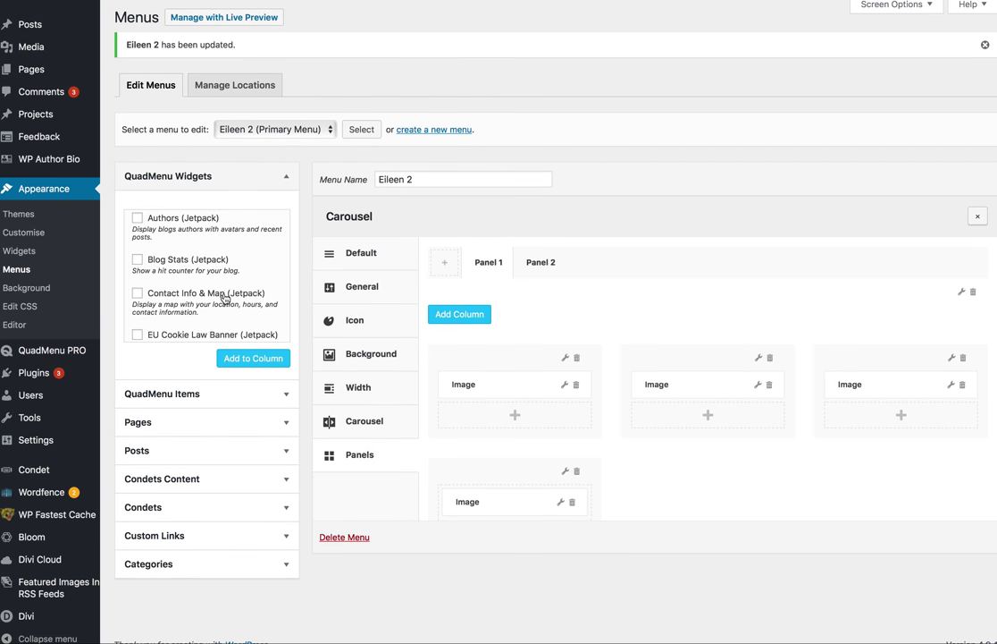
{"action": "scroll", "coordinate": [225, 299], "scroll_direction": "down", "scroll_amount": 5}
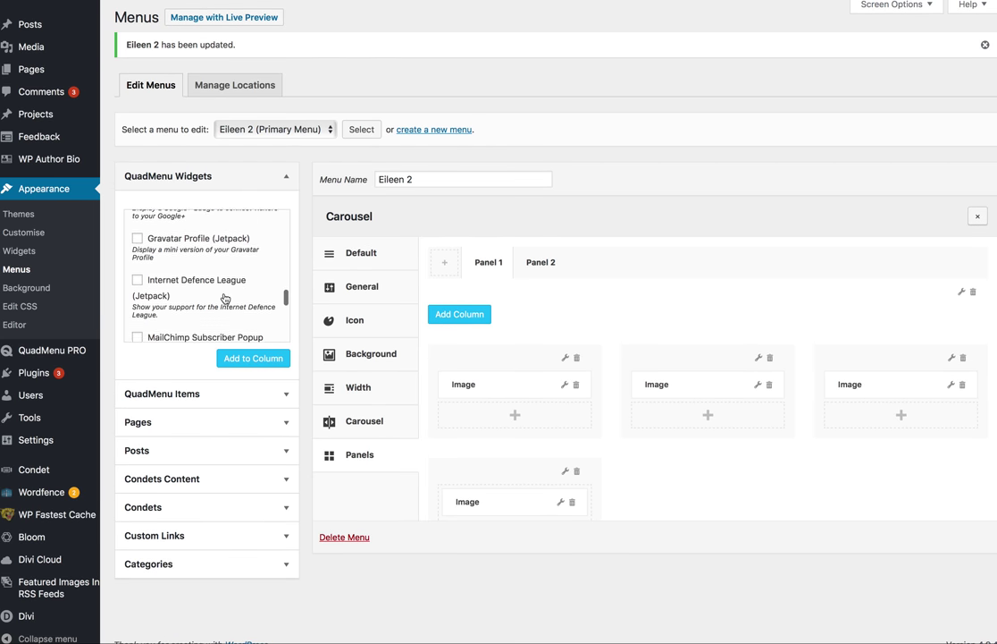
{"action": "scroll", "coordinate": [225, 298], "scroll_direction": "down", "scroll_amount": 2}
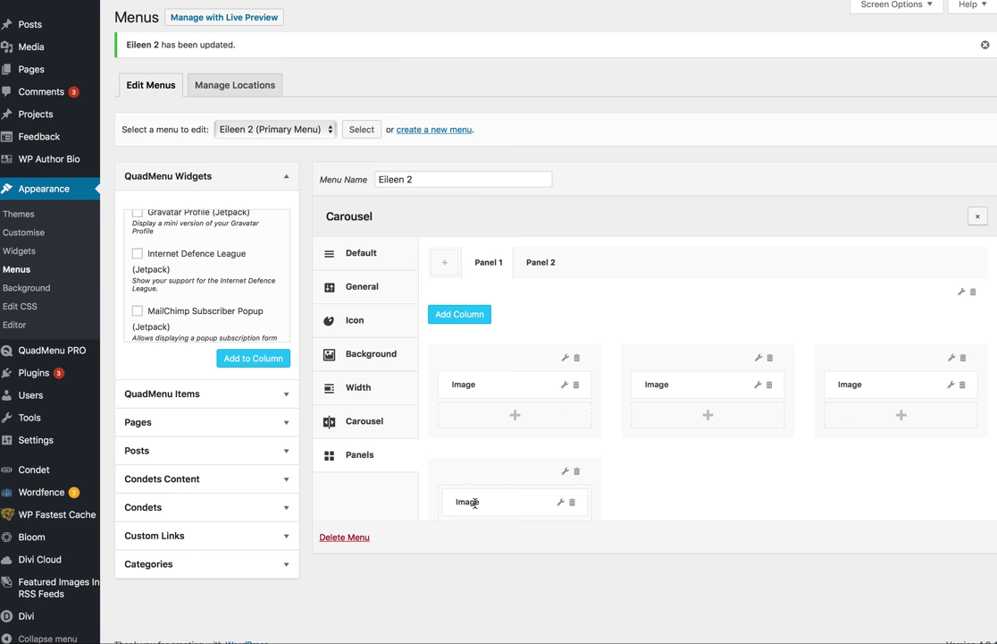
{"action": "left_click", "coordinate": [562, 504]}
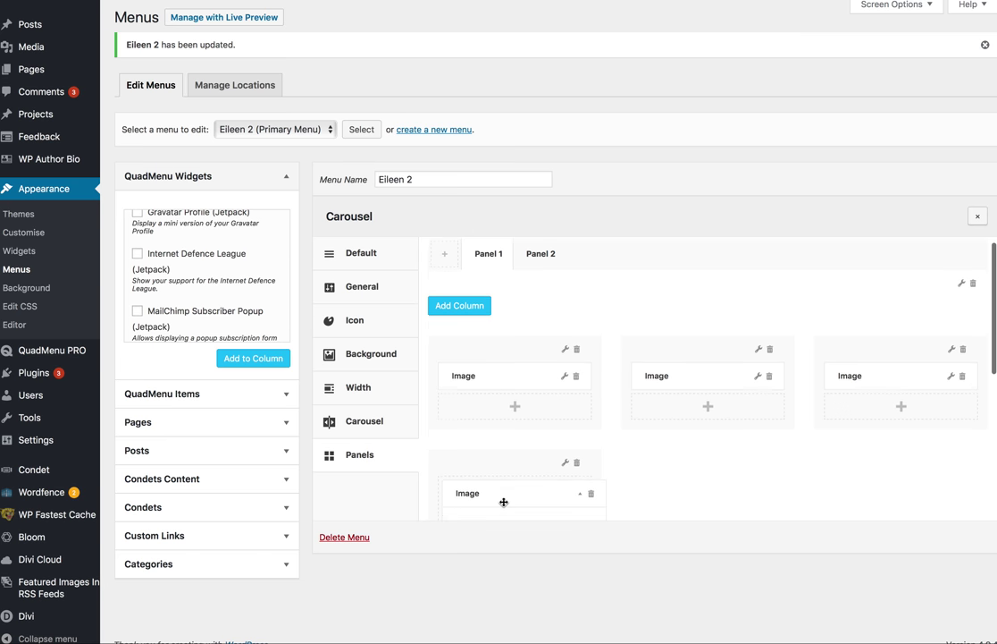
Set the Image widget's picture to the 'stop the scroll' graphic from the media library
{"action": "scroll", "coordinate": [508, 503], "scroll_direction": "down", "scroll_amount": 2}
{"action": "scroll", "coordinate": [503, 506], "scroll_direction": "down", "scroll_amount": 4}
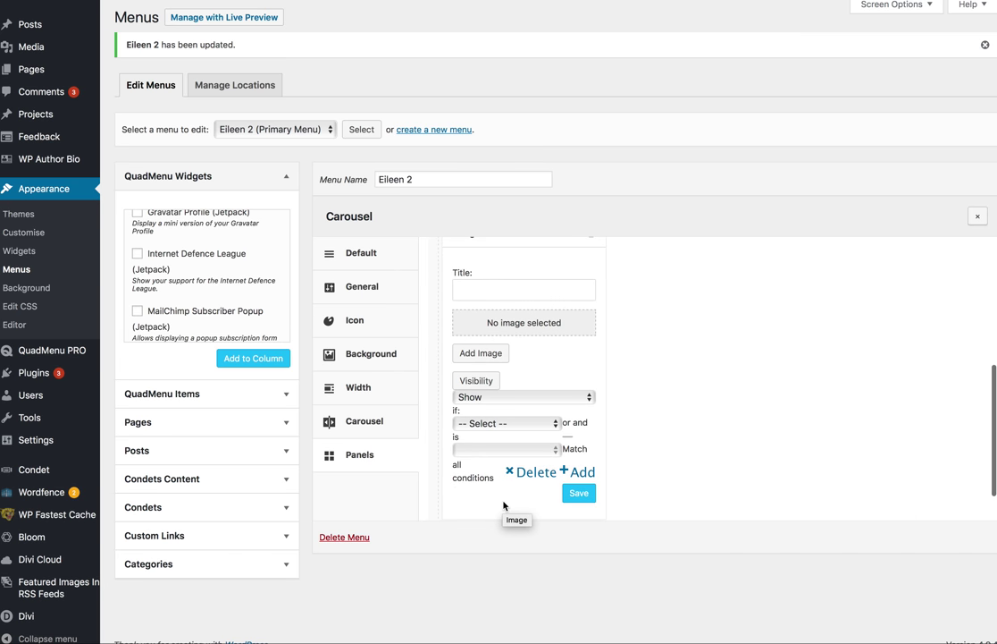
{"action": "left_click", "coordinate": [487, 316]}
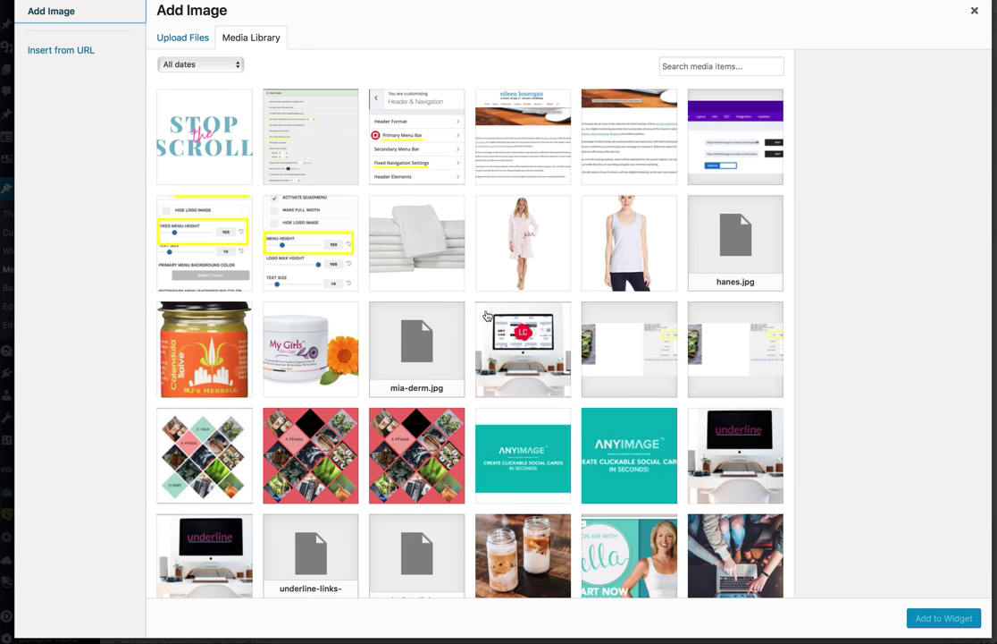
{"action": "left_click", "coordinate": [184, 117]}
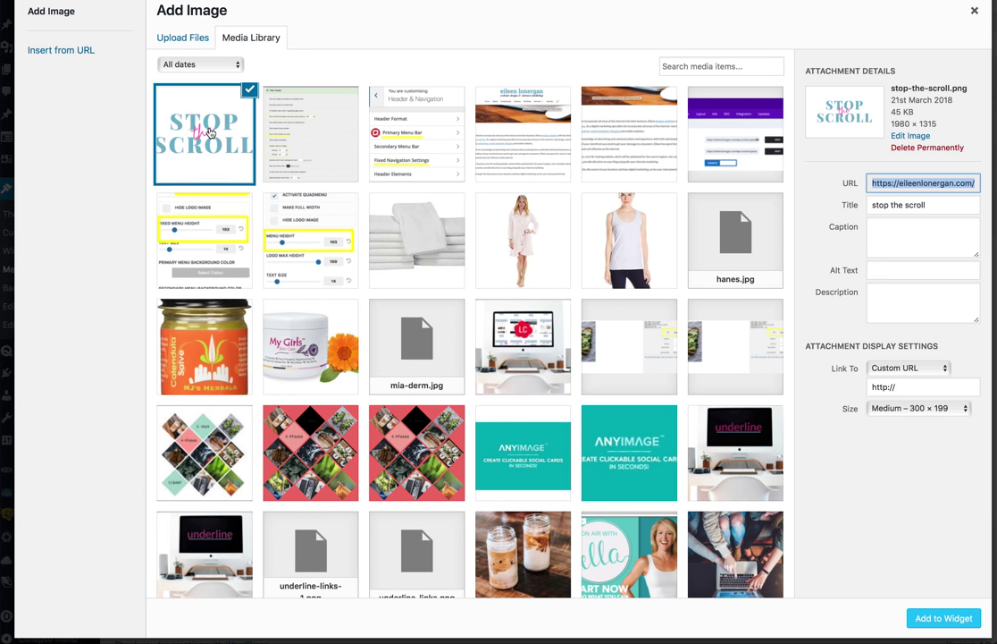
{"action": "left_click", "coordinate": [943, 617]}
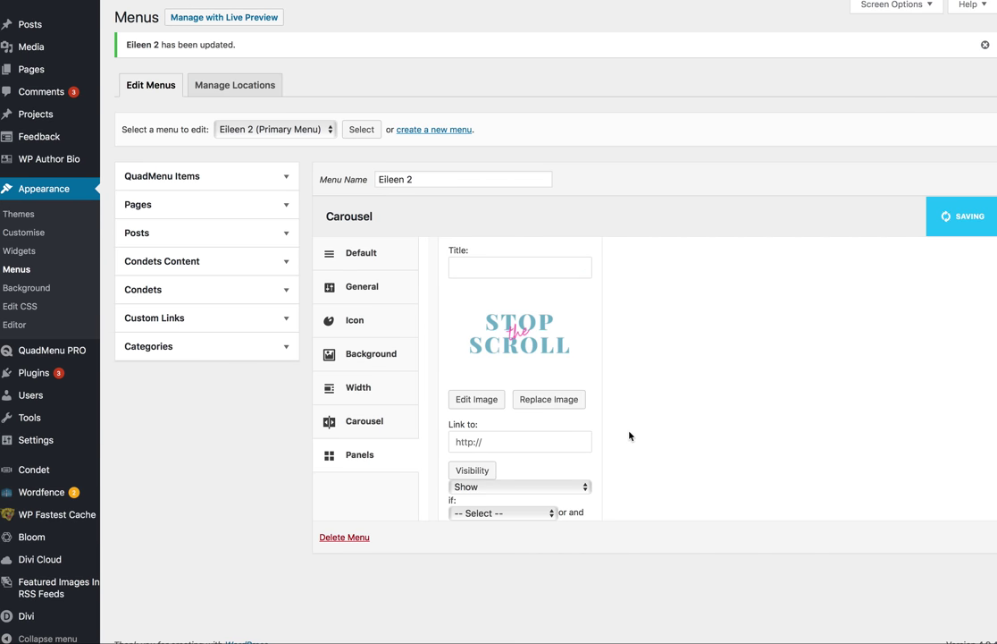
Close the Carousel item's settings and save the primary menu
{"action": "scroll", "coordinate": [629, 435], "scroll_direction": "down", "scroll_amount": 3}
{"action": "scroll", "coordinate": [629, 435], "scroll_direction": "down", "scroll_amount": 1}
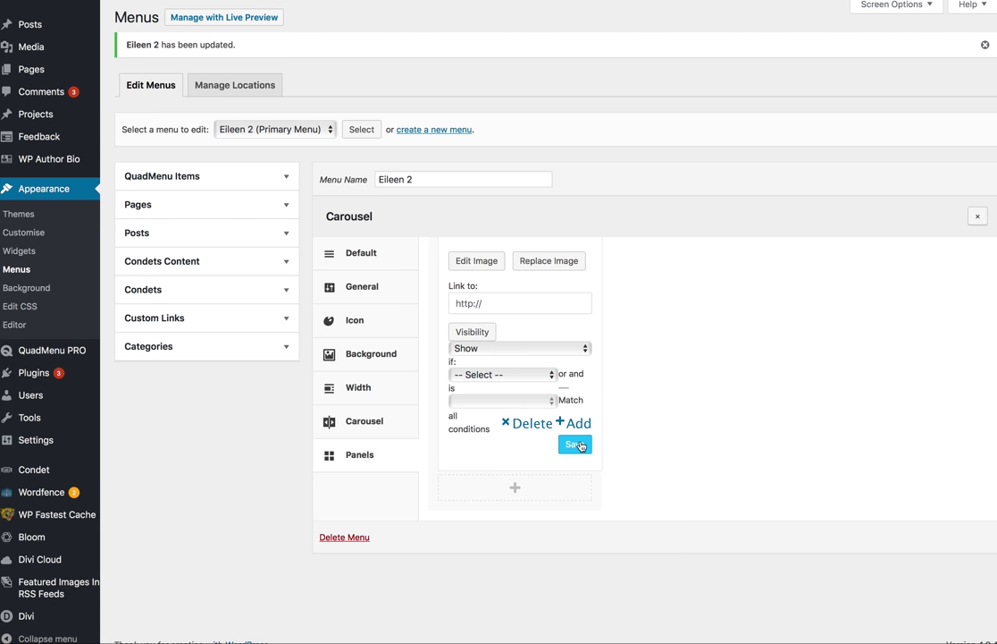
{"action": "scroll", "coordinate": [685, 452], "scroll_direction": "up", "scroll_amount": 3}
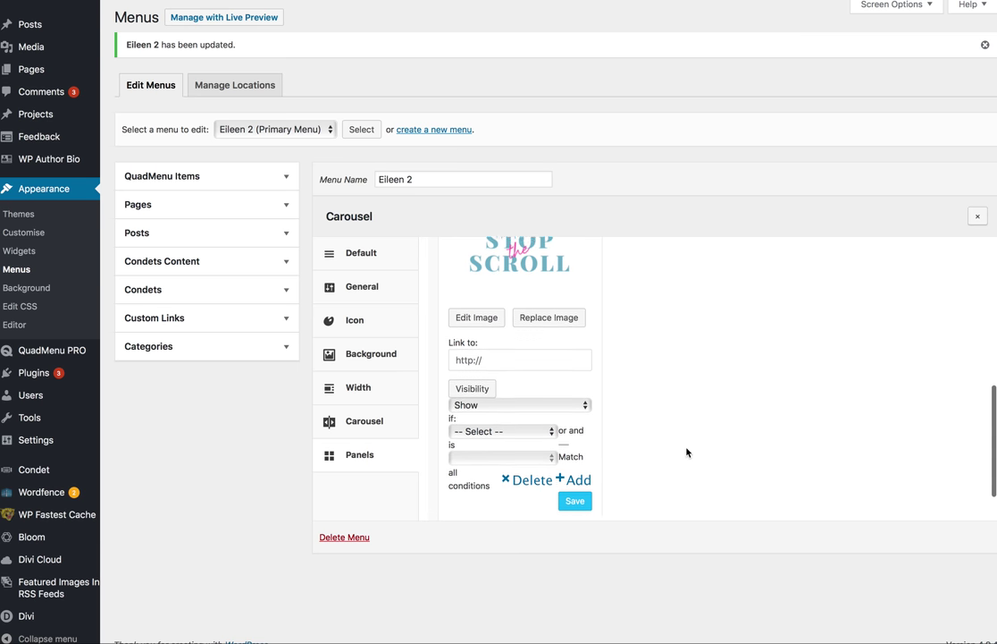
{"action": "left_click", "coordinate": [979, 217]}
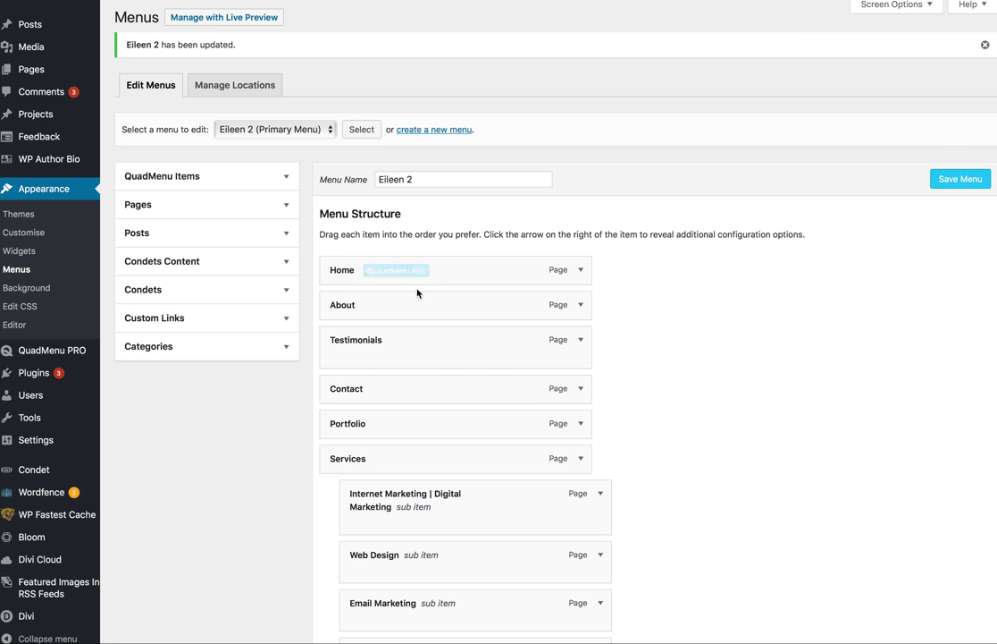
{"action": "left_click", "coordinate": [962, 180]}
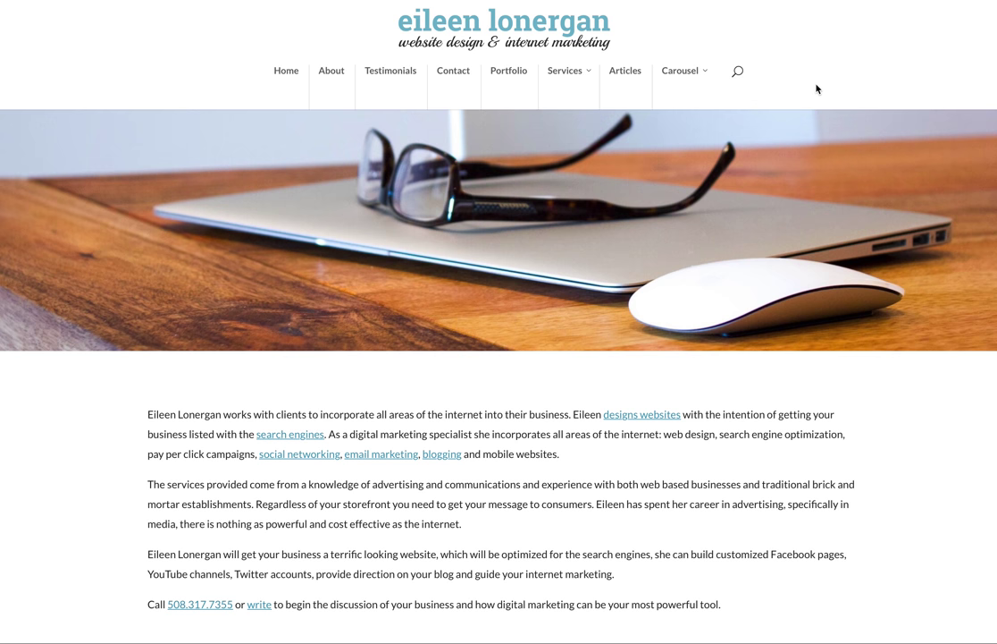
Reload the live site and open and close the Carousel mega-menu to check its image panels
{"action": "key", "text": "super+r"}
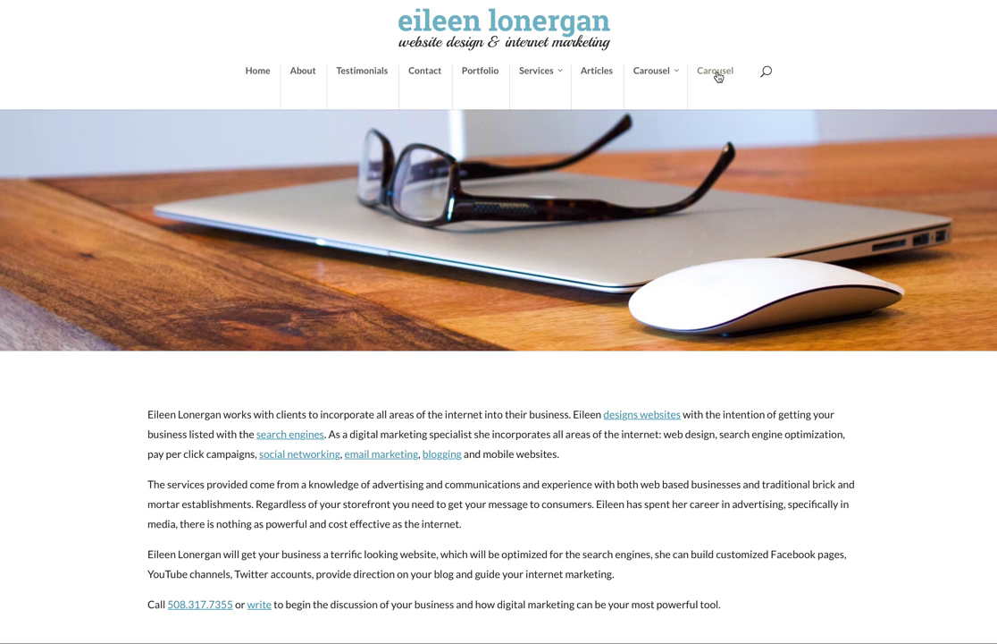
{"action": "left_click", "coordinate": [717, 76]}
{"action": "left_click", "coordinate": [659, 75]}
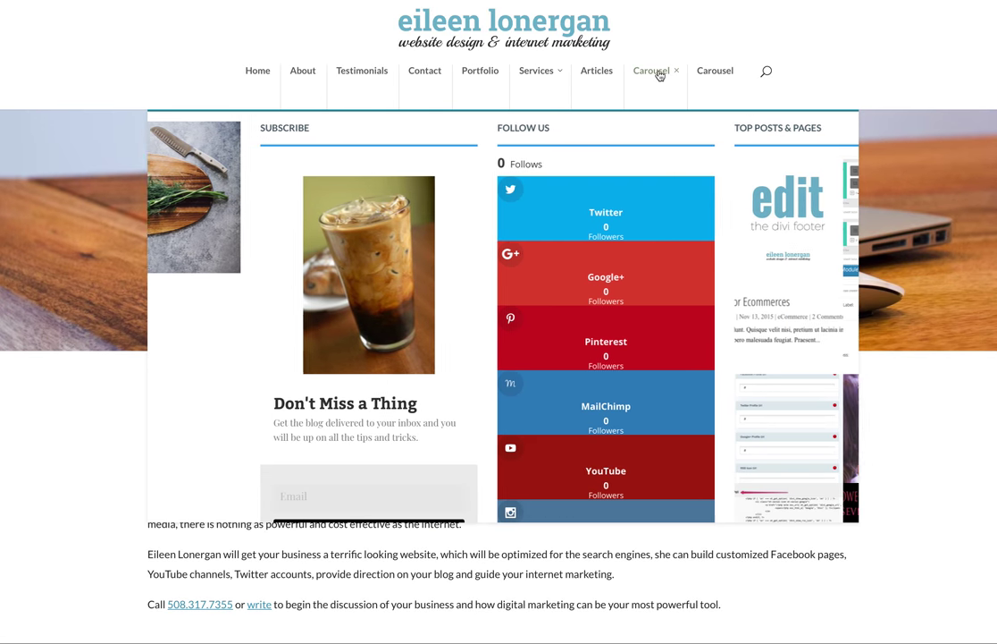
{"action": "left_click", "coordinate": [540, 31]}
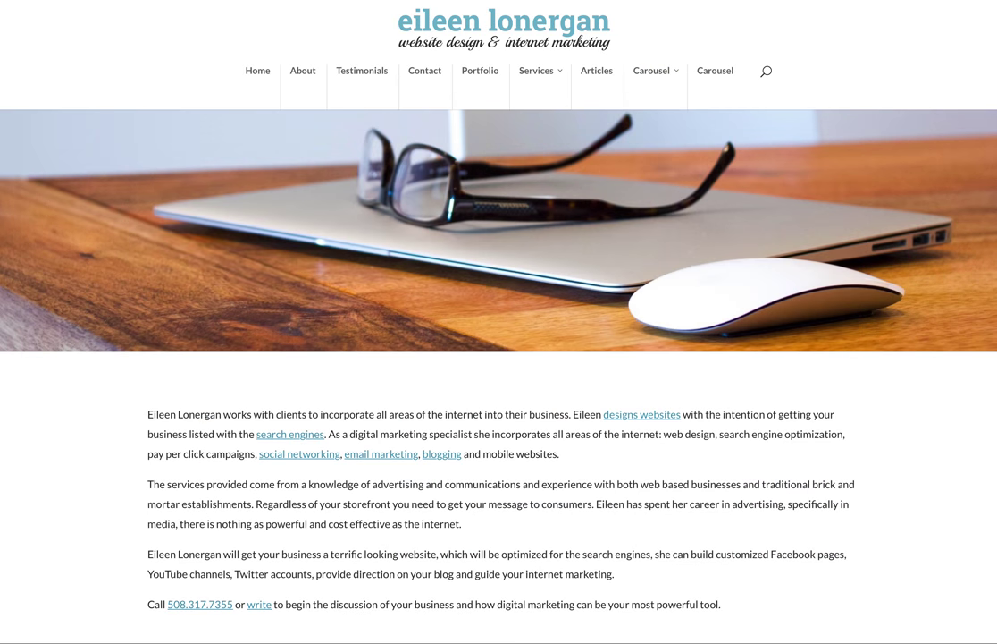